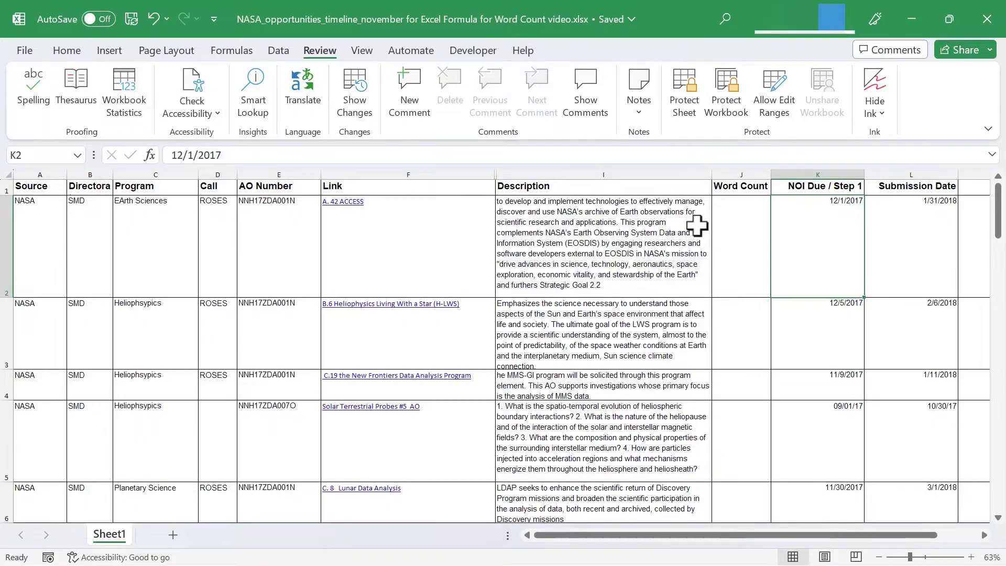
Step: Select J2 and zoom the sheet to 83%, bringing columns F through J into view
{"action": "left_click", "coordinate": [737, 235]}
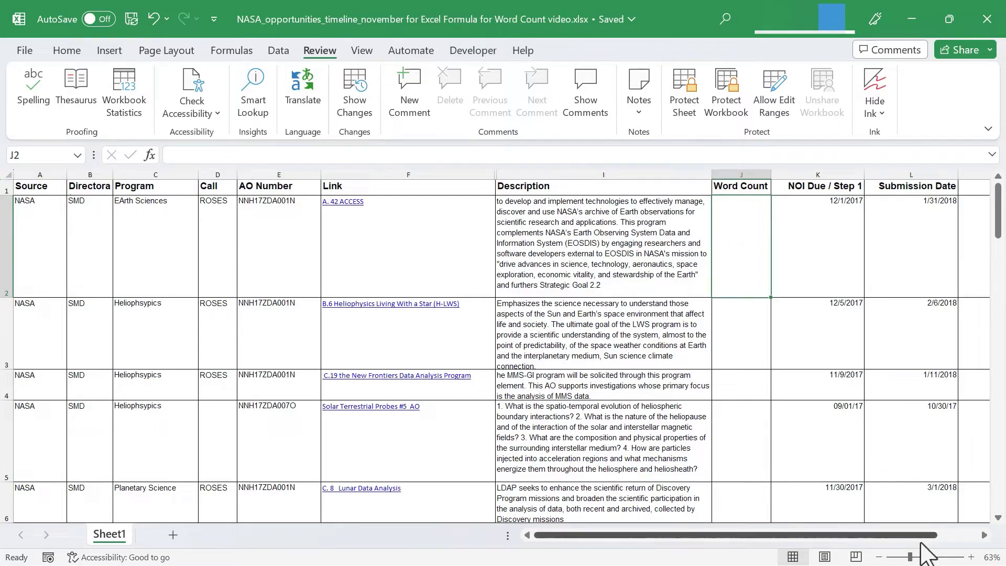
{"action": "scroll", "coordinate": [918, 558], "scroll_direction": "up", "scroll_amount": 2}
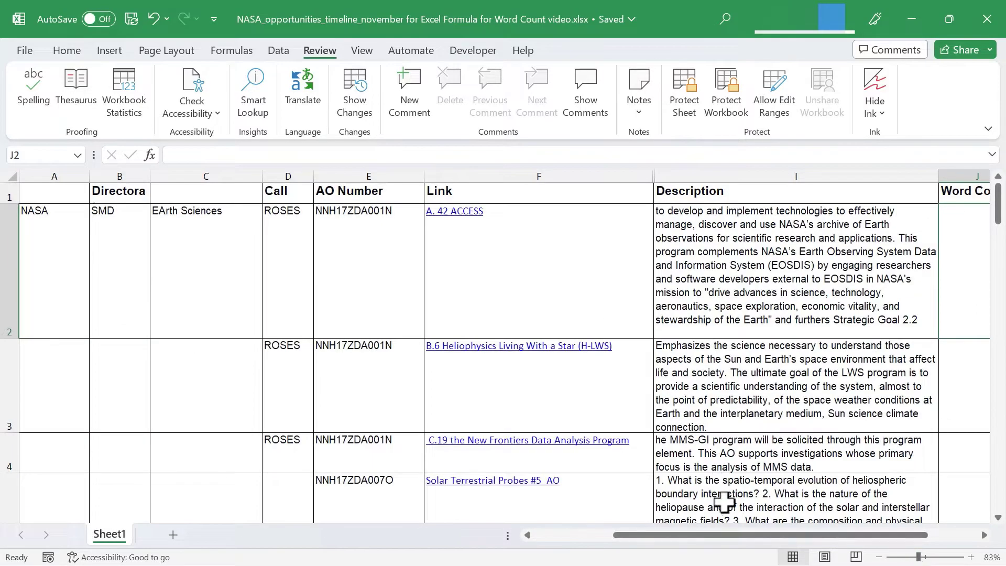
{"action": "scroll", "coordinate": [629, 461], "scroll_direction": "right", "scroll_amount": 3}
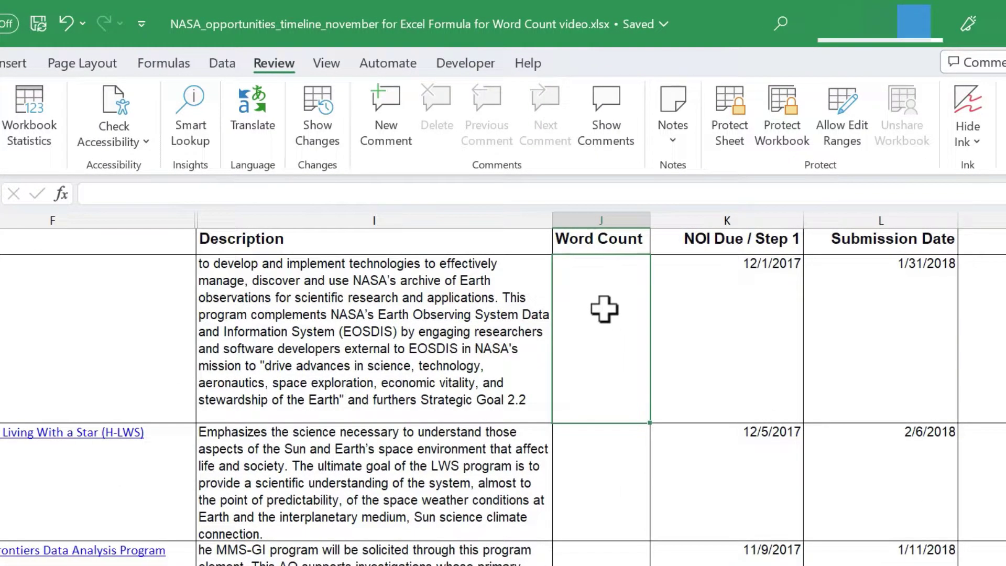
Step: Begin the formula =len(I2 in J2, using Description cell I2 as the text
{"action": "type", "text": "="}
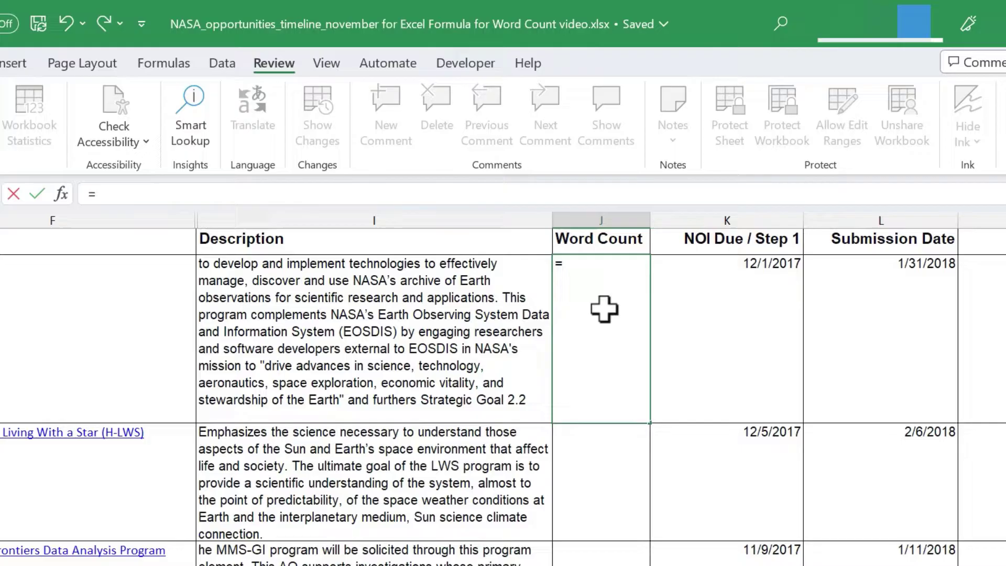
{"action": "type", "text": "len"}
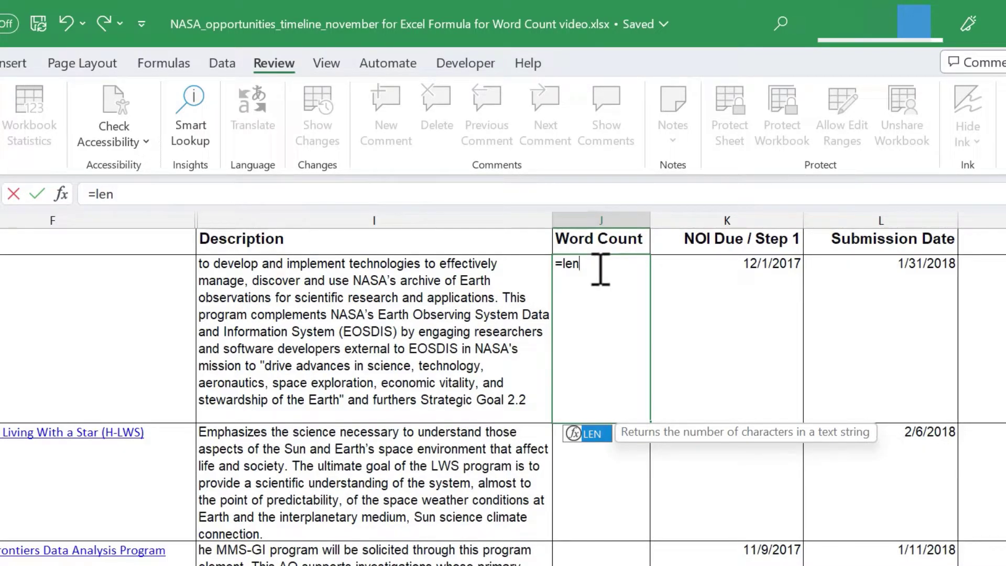
{"action": "type", "text": "("}
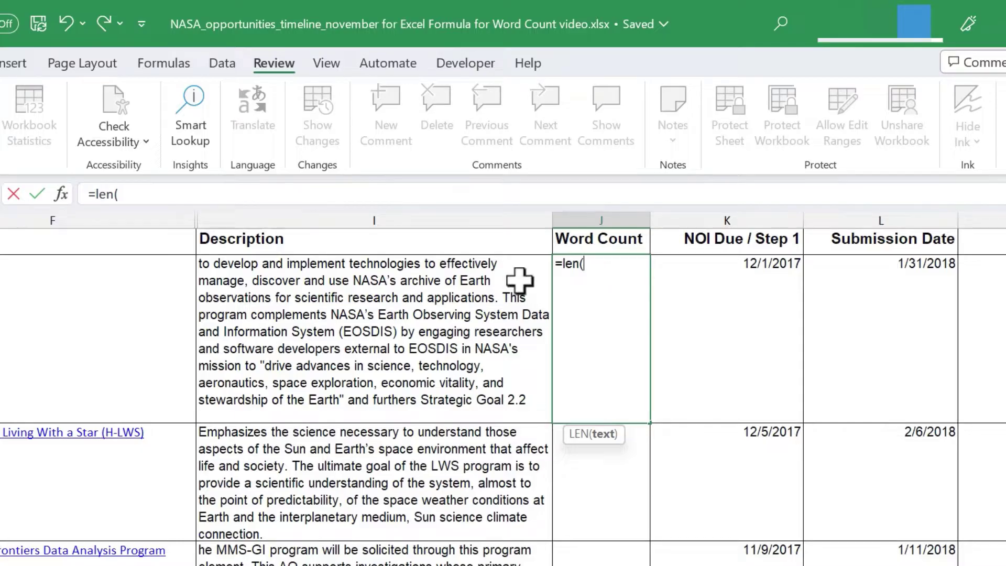
{"action": "left_click", "coordinate": [406, 311]}
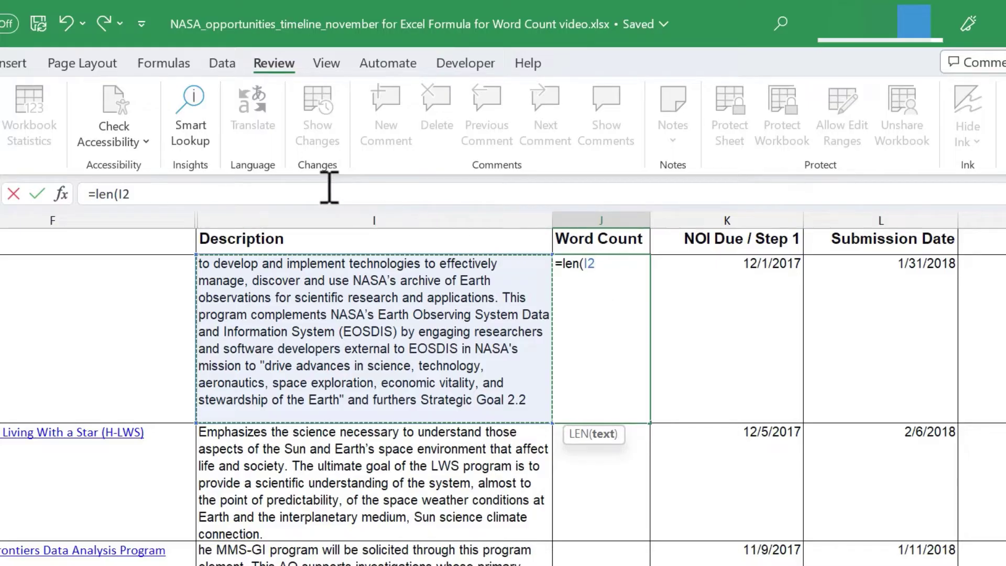
Step: Extend the J2 formula to =len(I2)-len(substitute(I2," ",""))+1 in the formula bar
{"action": "left_click", "coordinate": [148, 195]}
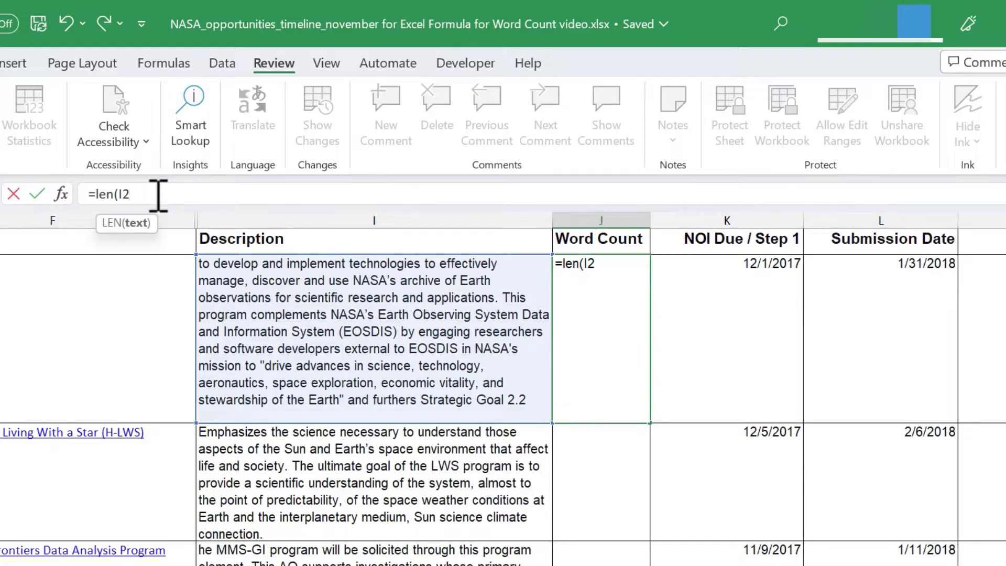
{"action": "type", "text": ")"}
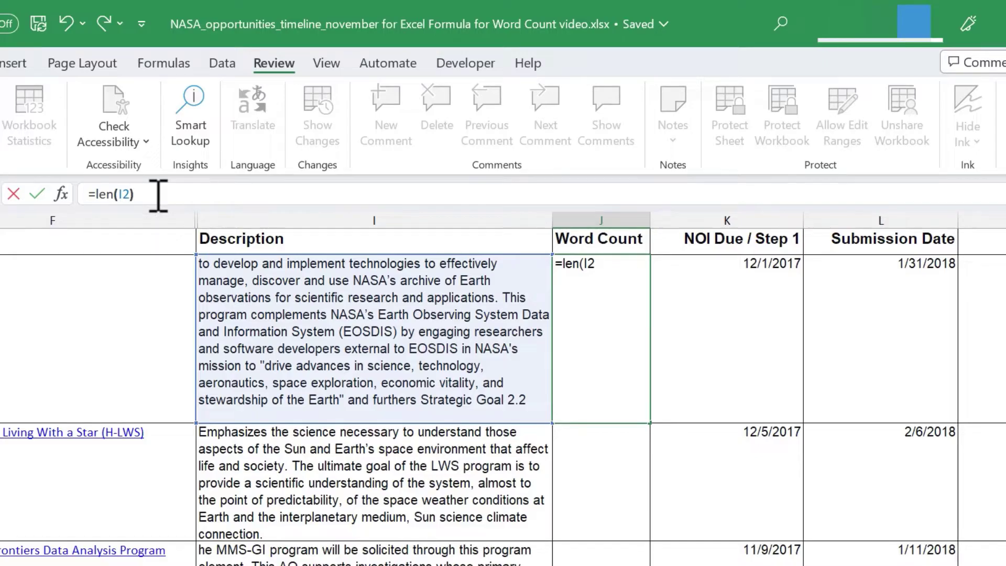
{"action": "type", "text": "-len("}
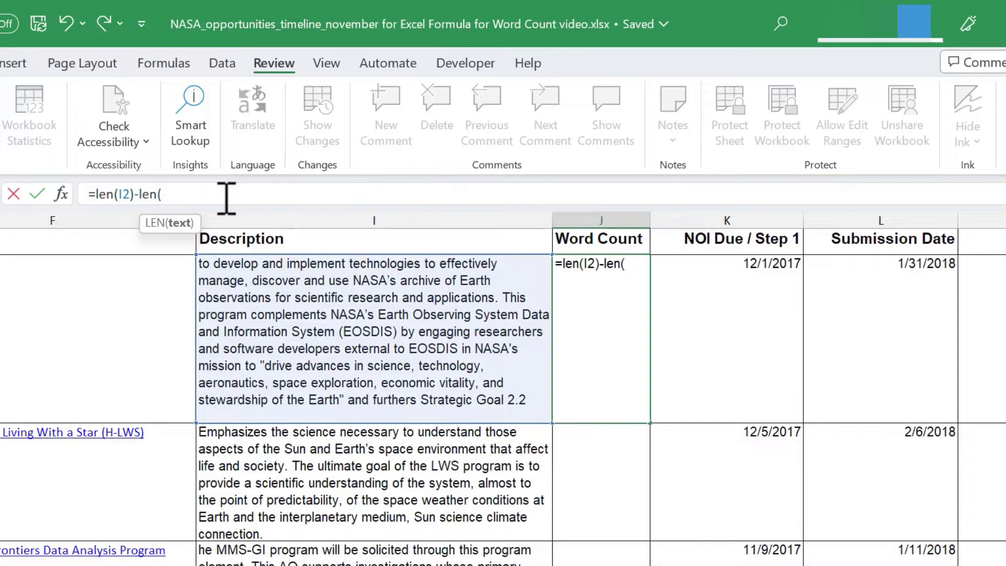
{"action": "type", "text": "su"}
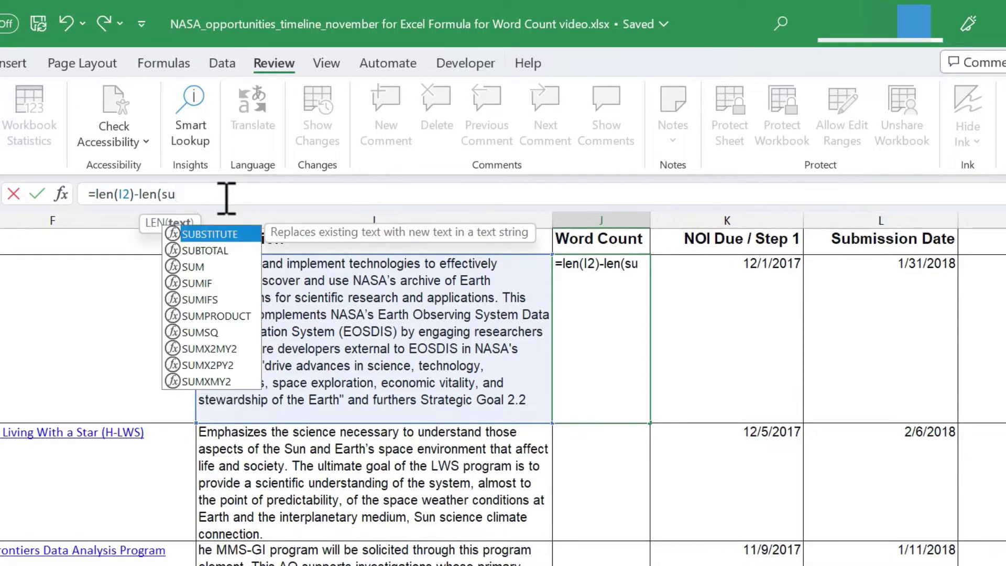
{"action": "type", "text": "bst"}
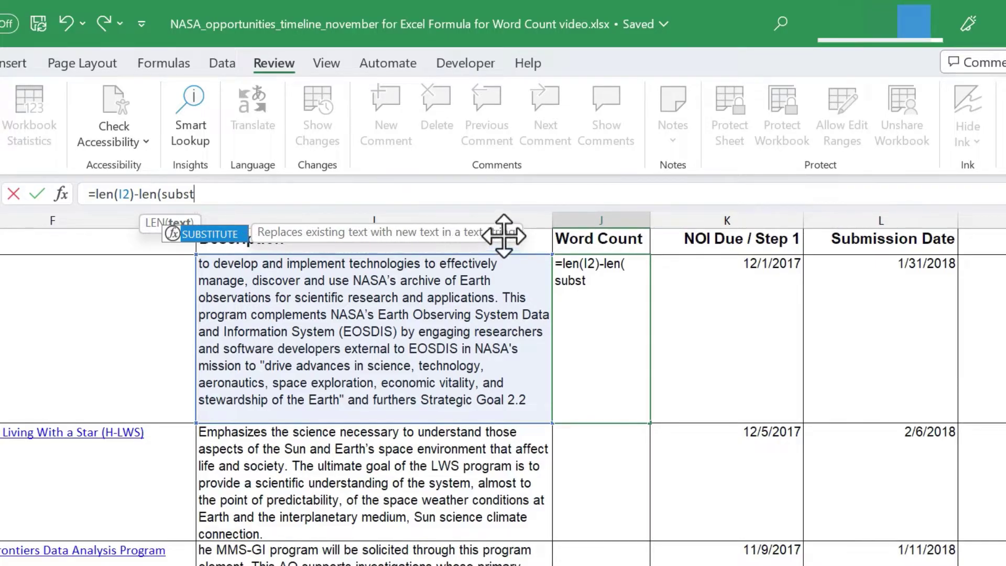
{"action": "type", "text": "itute"}
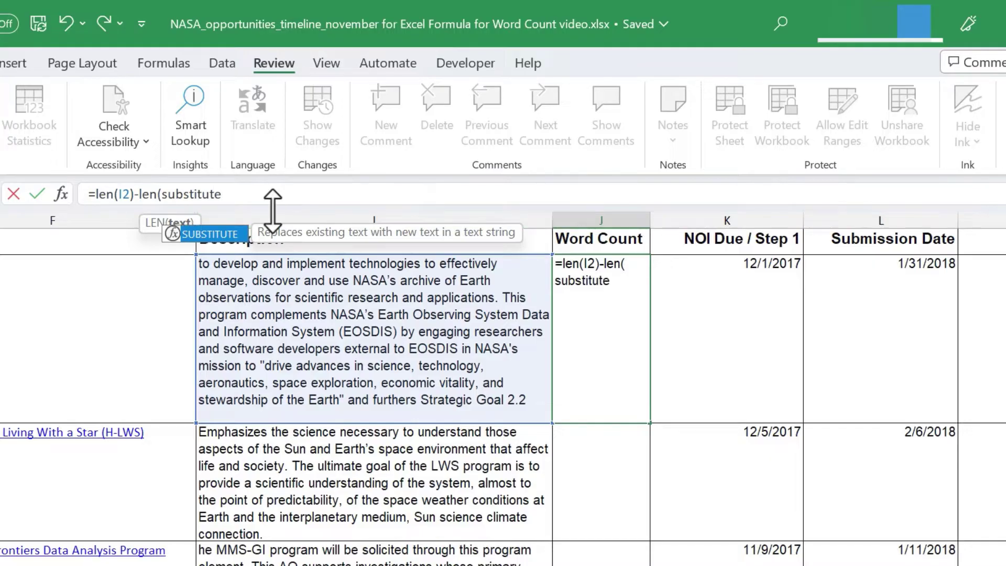
{"action": "type", "text": "("}
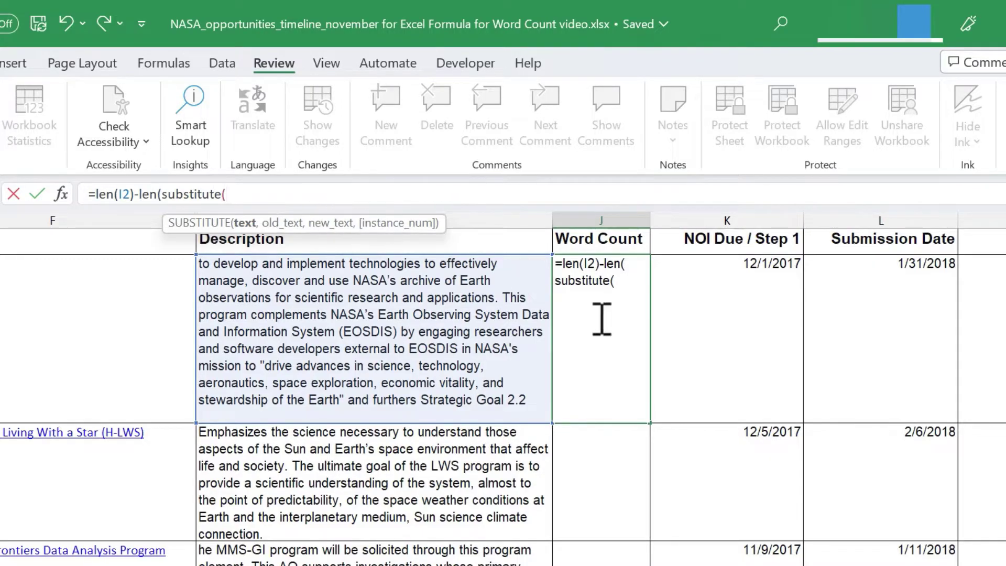
{"action": "left_click", "coordinate": [383, 311]}
{"action": "type", "text": ","}
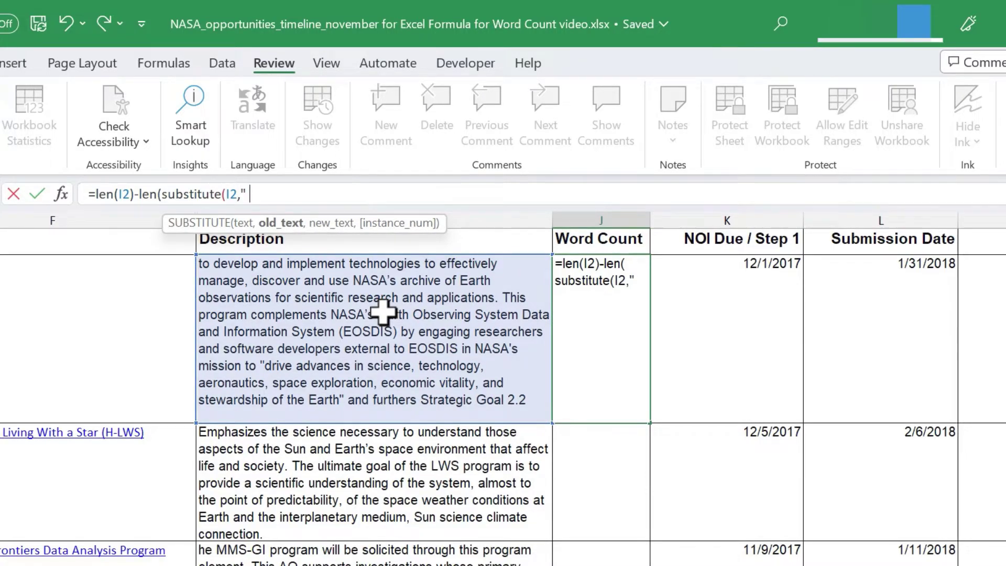
{"action": "type", "text": "\" \","}
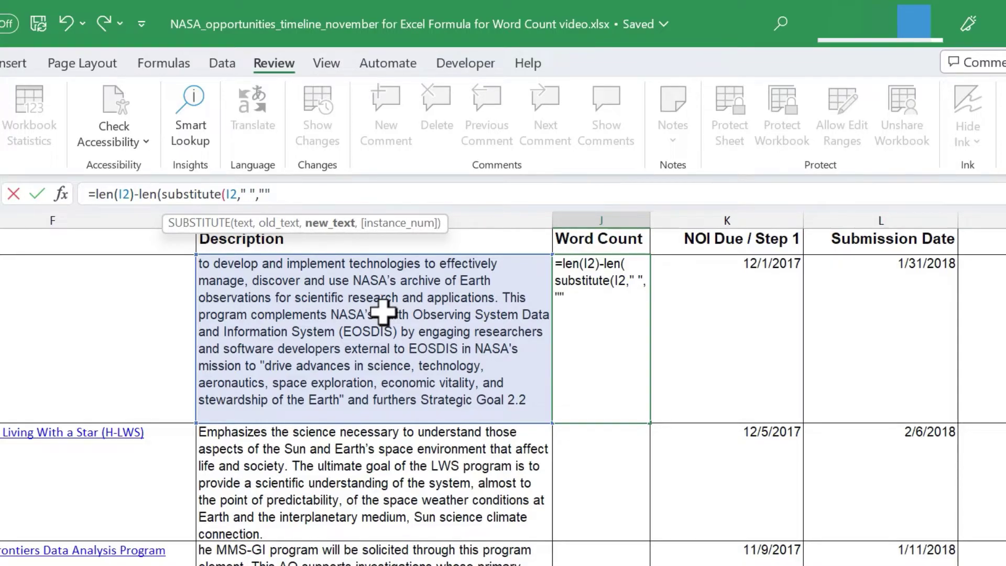
{"action": "type", "text": "\"\")"}
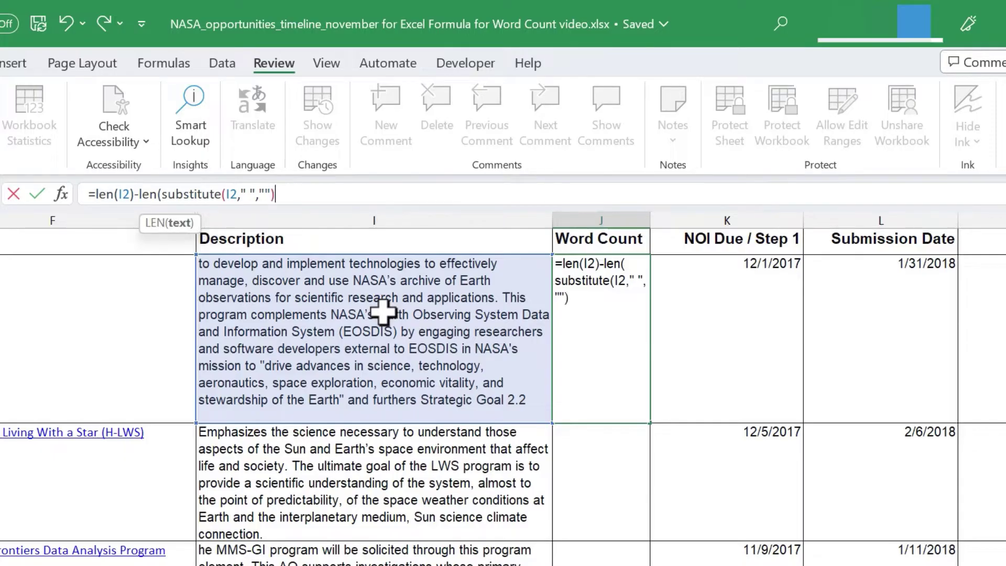
{"action": "type", "text": ")"}
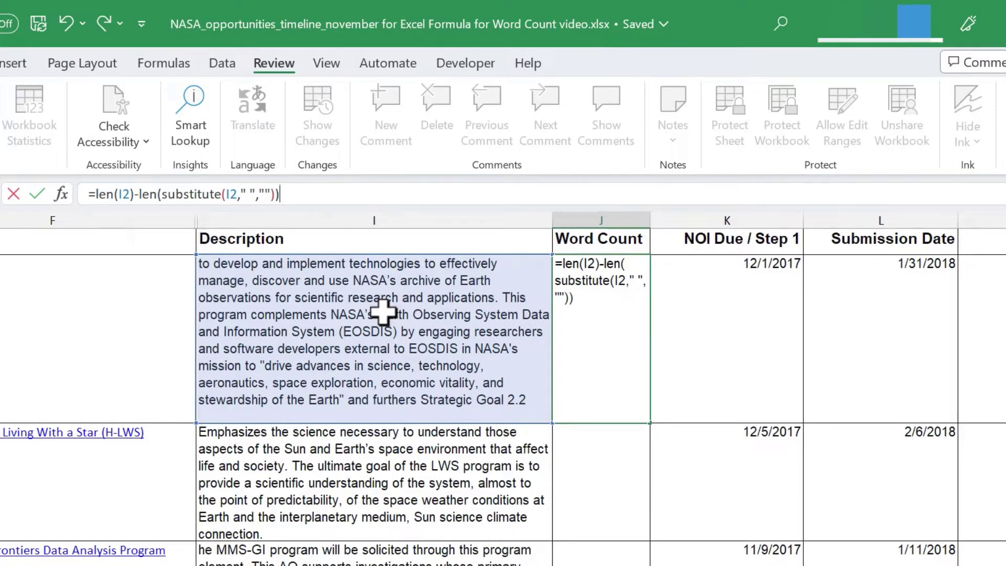
{"action": "type", "text": "+1"}
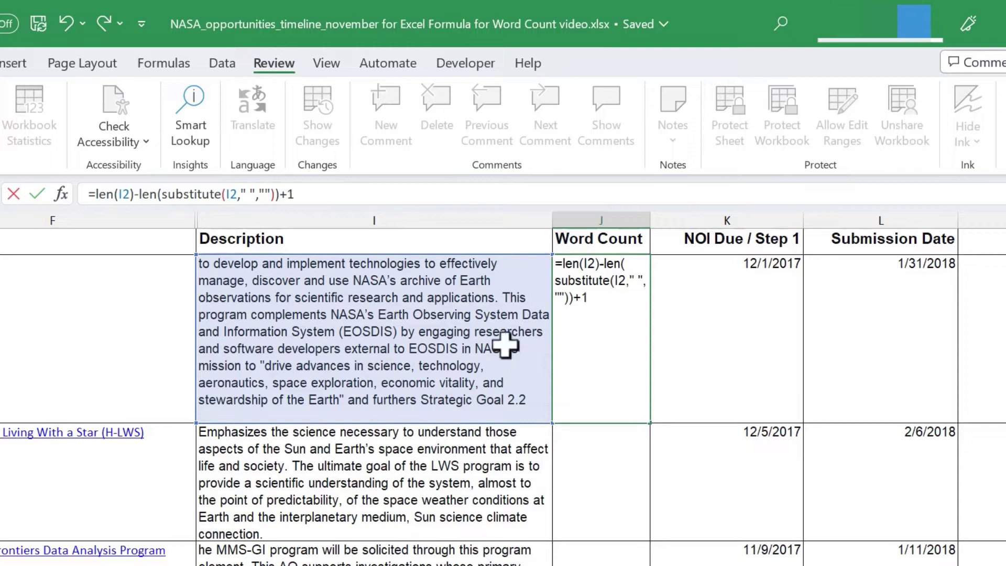
Step: Commit the J2 formula, confirm it returns 66 words, and reselect J2
{"action": "left_click", "coordinate": [603, 304]}
{"action": "key", "text": "Return"}
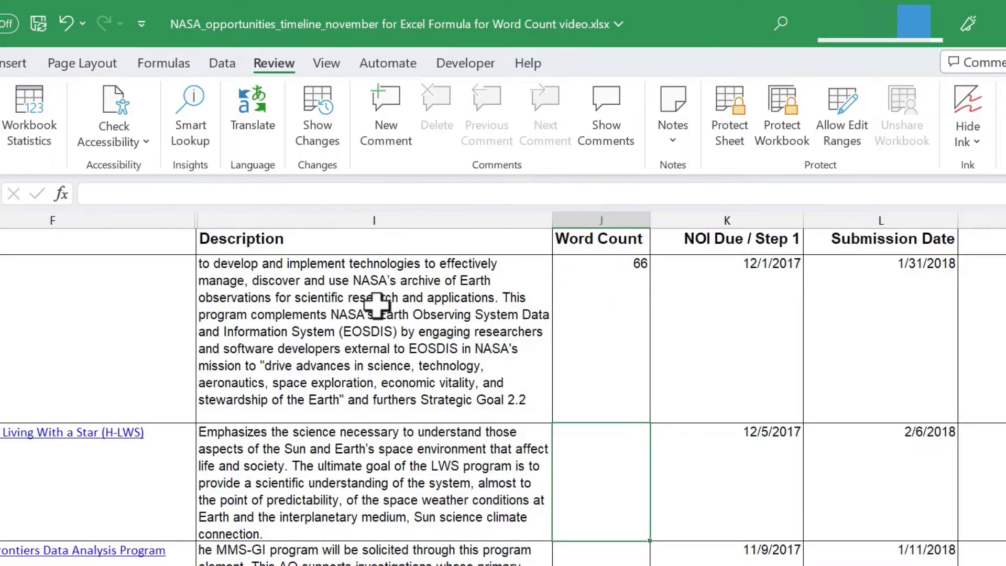
{"action": "left_click", "coordinate": [623, 312]}
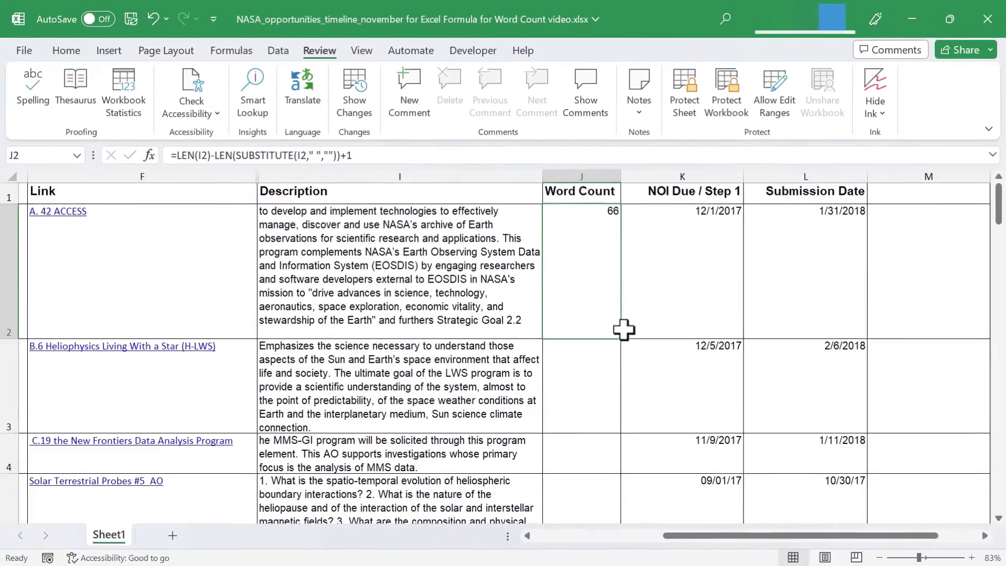
{"action": "left_click", "coordinate": [577, 357]}
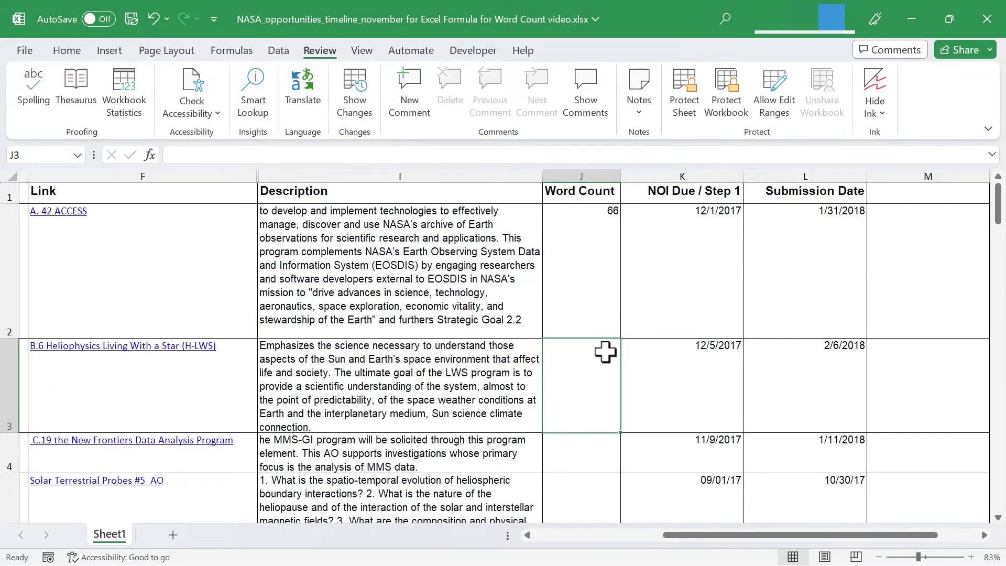
{"action": "left_click", "coordinate": [602, 278]}
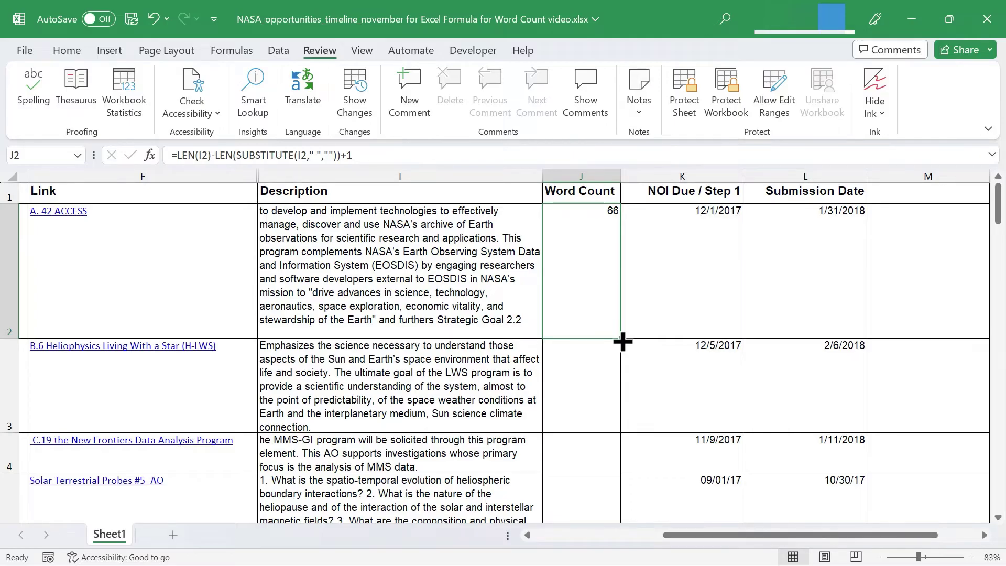
Step: Fill the J2 word-count formula down column J, check the counts, then select K2
{"action": "double_click", "coordinate": [622, 341]}
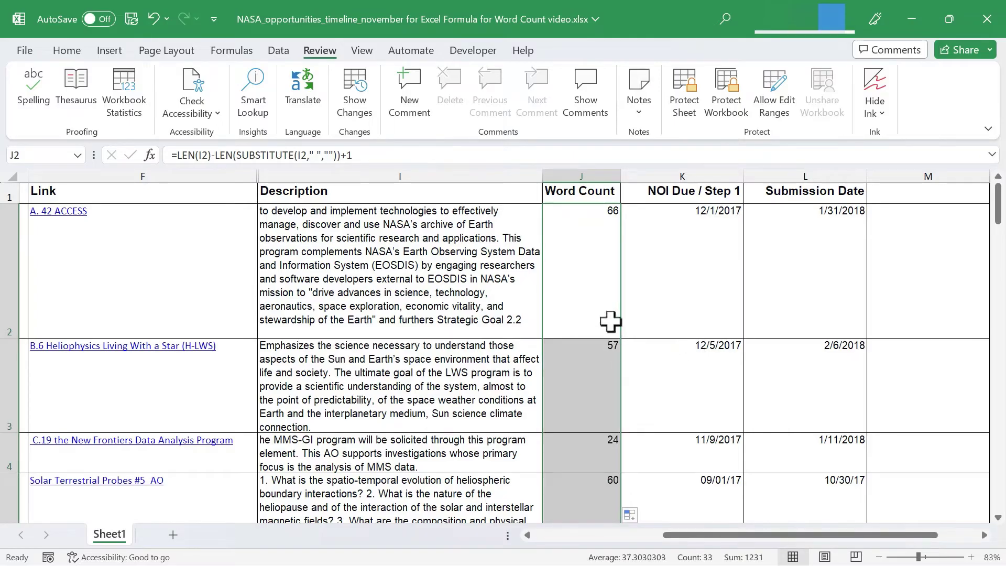
{"action": "scroll", "coordinate": [593, 254], "scroll_direction": "down", "scroll_amount": 5}
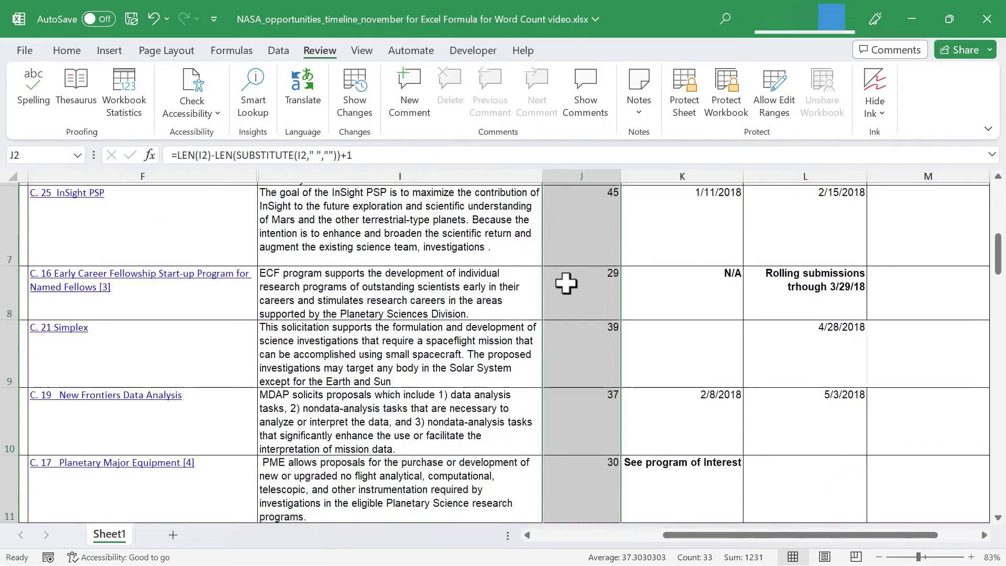
{"action": "scroll", "coordinate": [566, 283], "scroll_direction": "down", "scroll_amount": 5}
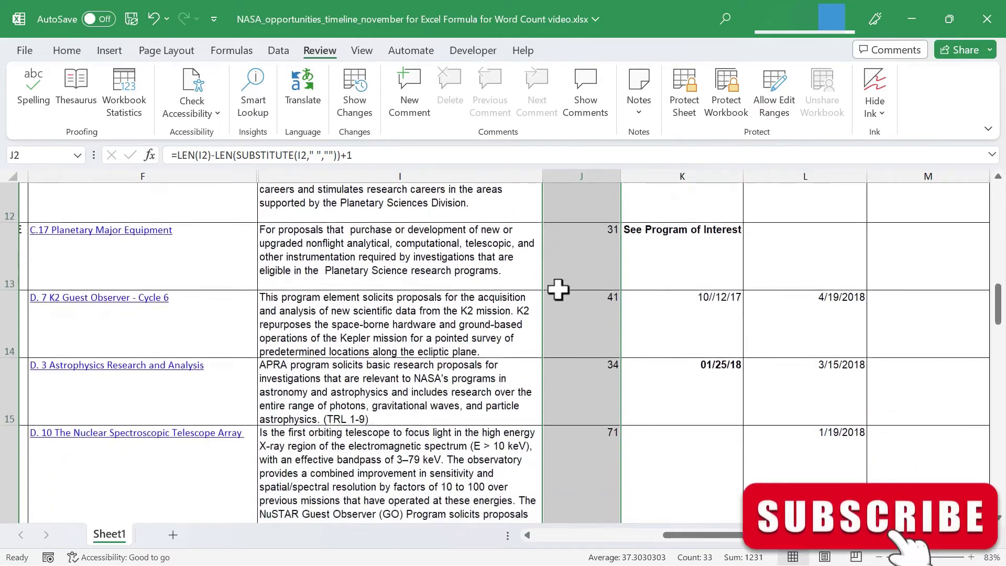
{"action": "left_click_drag", "start_coordinate": [998, 304], "coordinate": [985, 168]}
{"action": "left_click", "coordinate": [696, 259]}
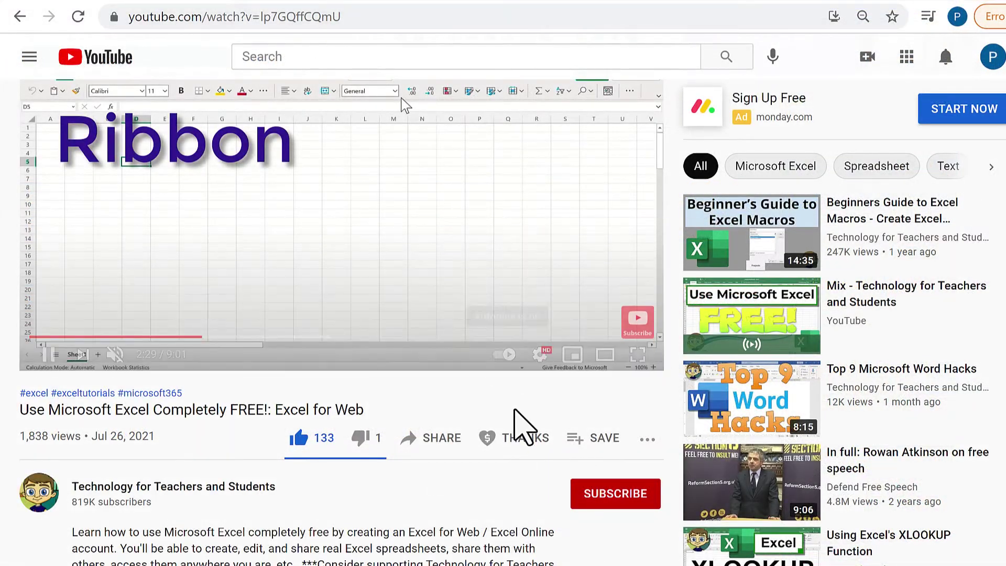
Step: Bring up the Super Thanks dialog offering $2.00, $5.00, $10.00 and $50.00 tips
{"action": "left_click", "coordinate": [532, 439]}
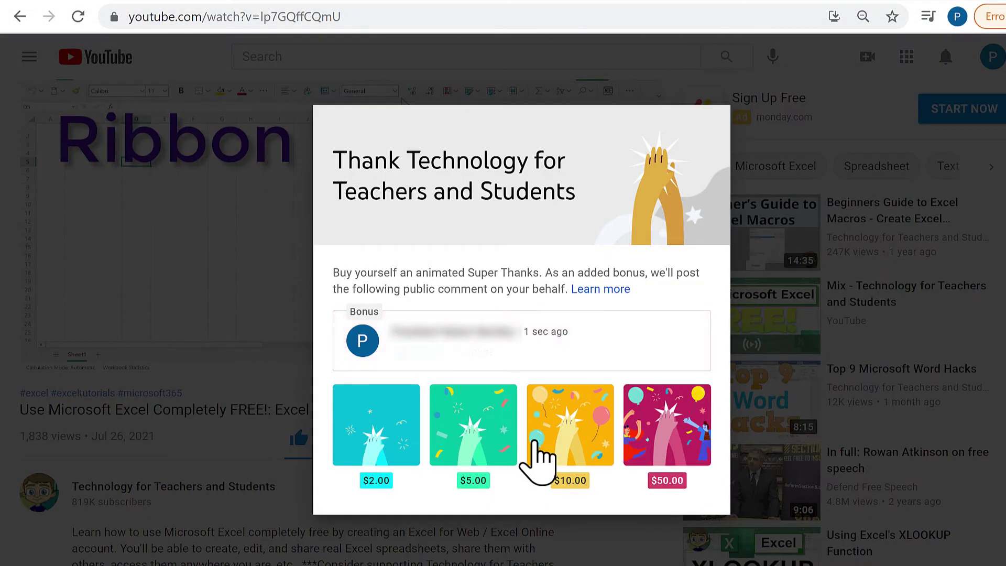